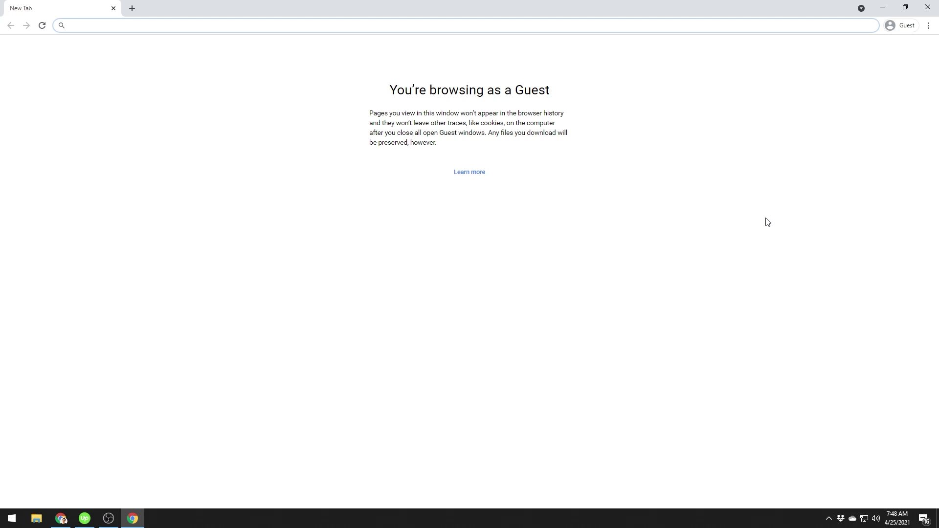
# - Search Google for 192.168.l.l from the address-bar suggestion, then start re-entering 192
pyautogui.write('1')
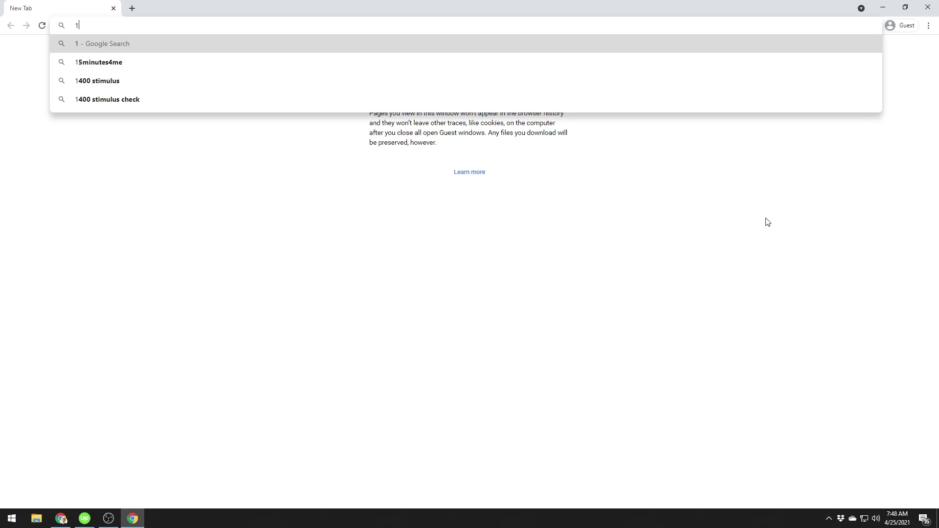
pyautogui.write('92.16')
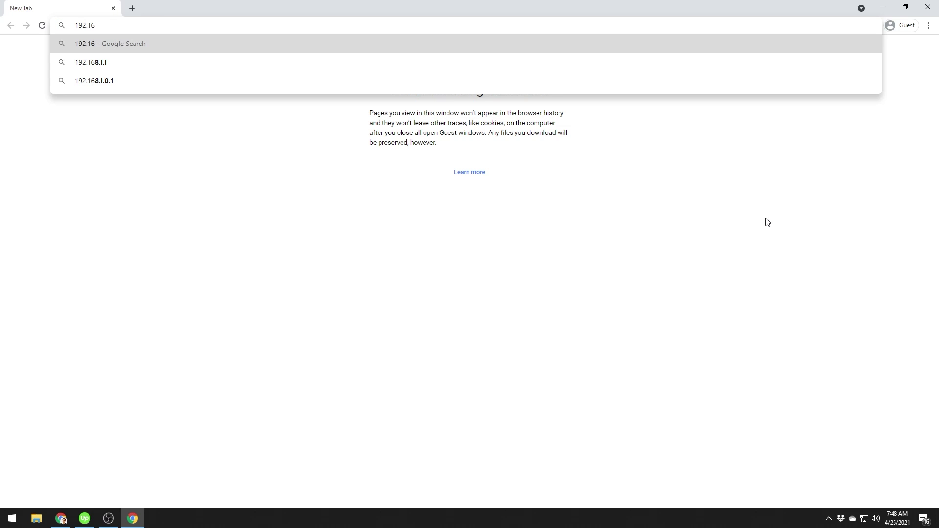
pyautogui.press('Down')
pyautogui.press('Return')
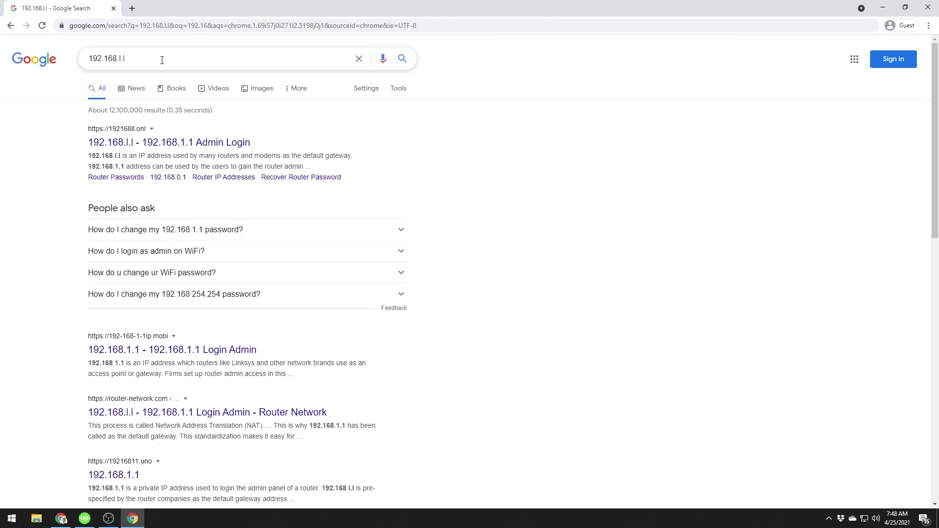
pyautogui.click(133, 22)
pyautogui.write('192')
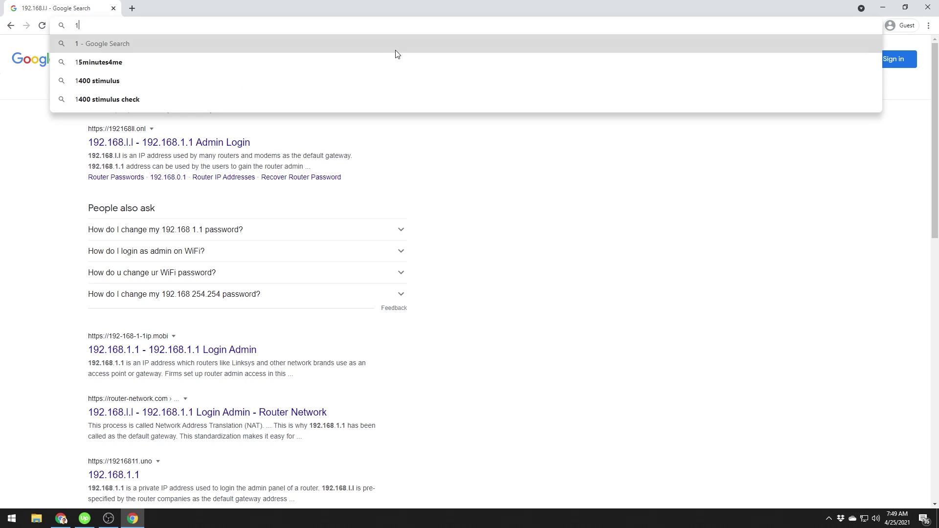
pyautogui.write('.')
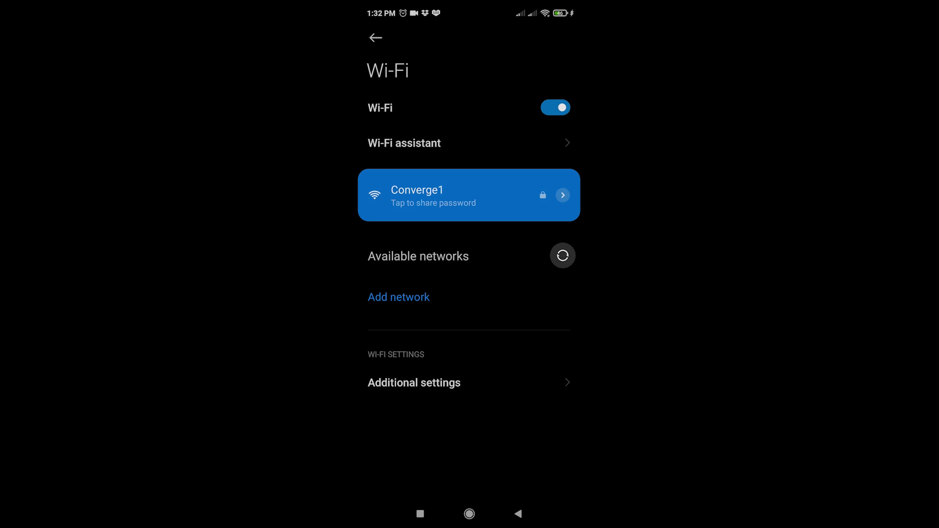
# - Open the connected Converge1 network's details in Android Wi-Fi settings
pyautogui.click(563, 195)
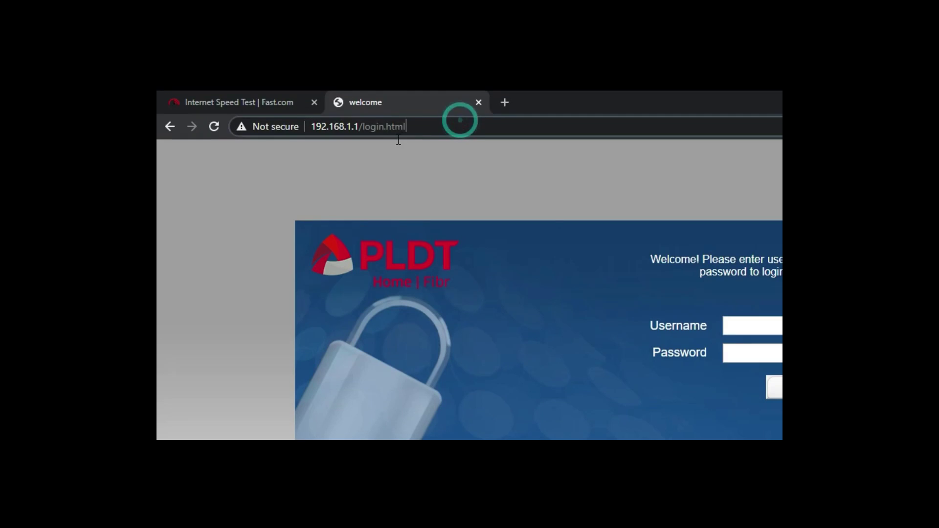
# - Replace /login.html in the router address with /fh
pyautogui.moveTo(406, 127); pyautogui.dragTo(362, 149)
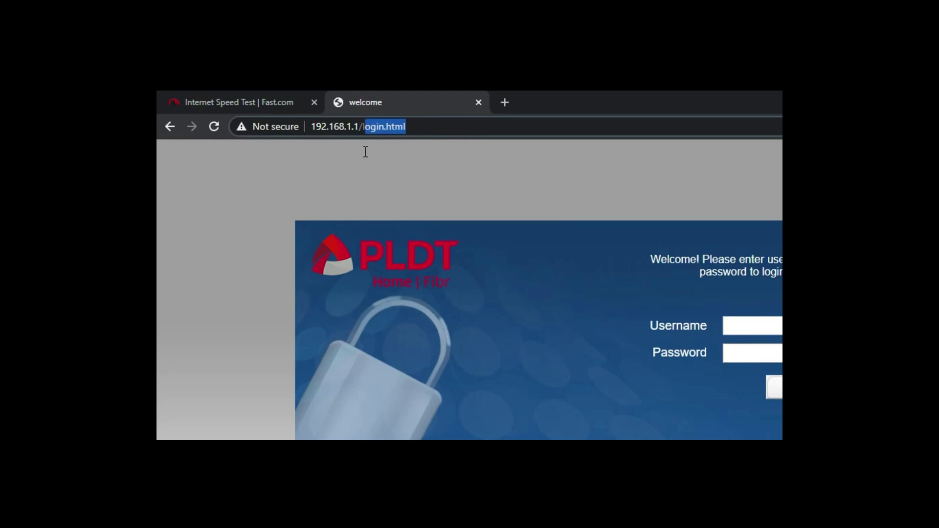
pyautogui.write('f')
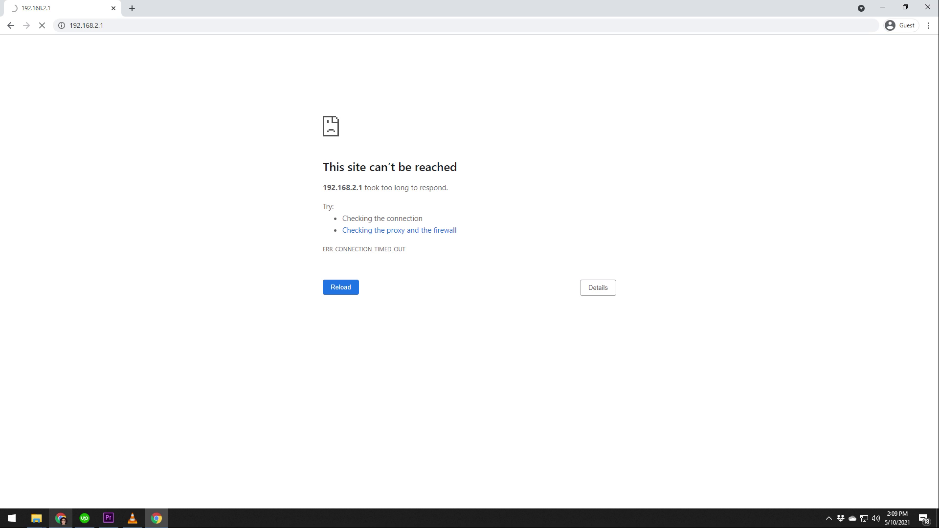
# - Proceed past Chrome's privacy warning to the 192.168.1.1 router page
pyautogui.click(396, 329)
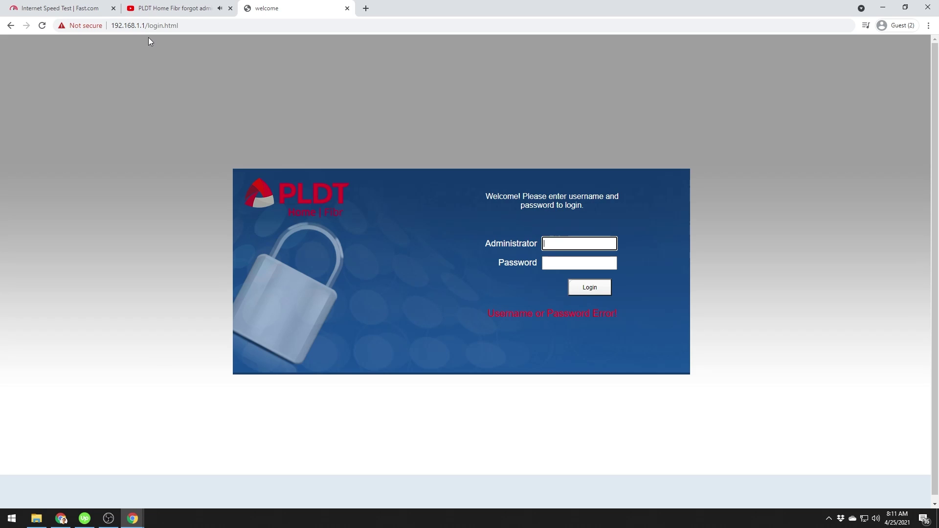
# - Paste the superadmin username into the router login form
pyautogui.hotkey('ctrl', 'v')
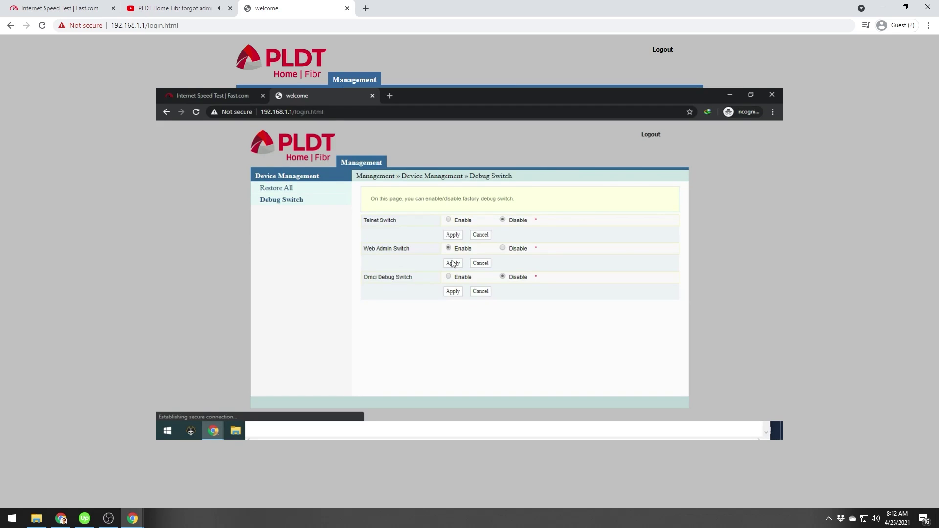
# - Log out of the router dashboard and sign back in as admin
pyautogui.click(651, 134)
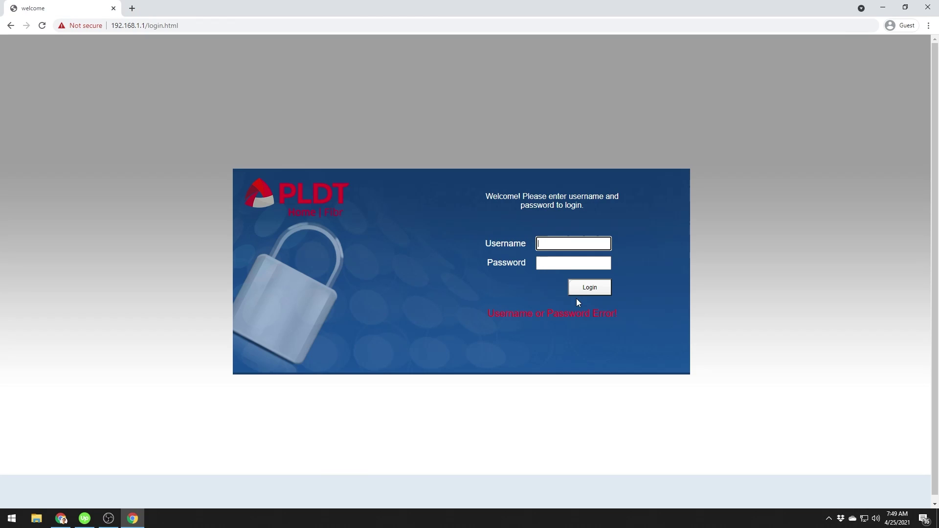
pyautogui.press('Tab')
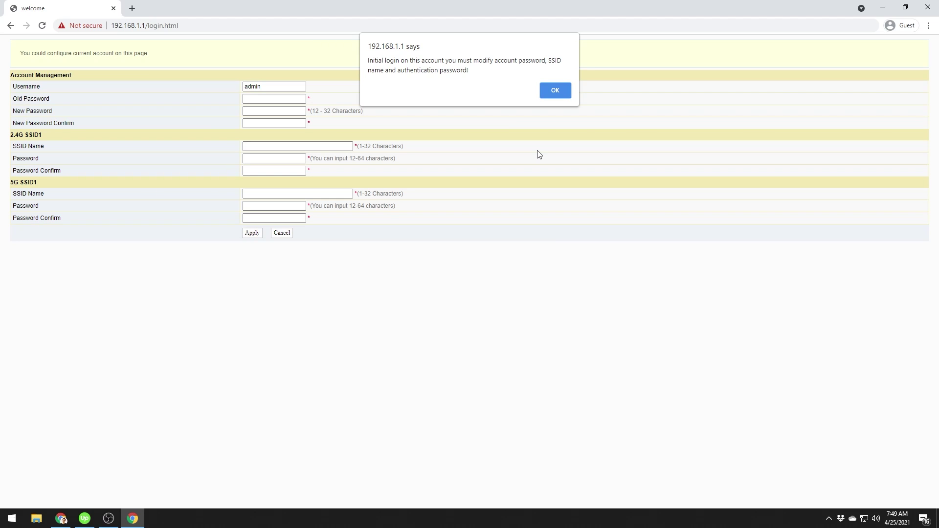
pyautogui.press('Return')
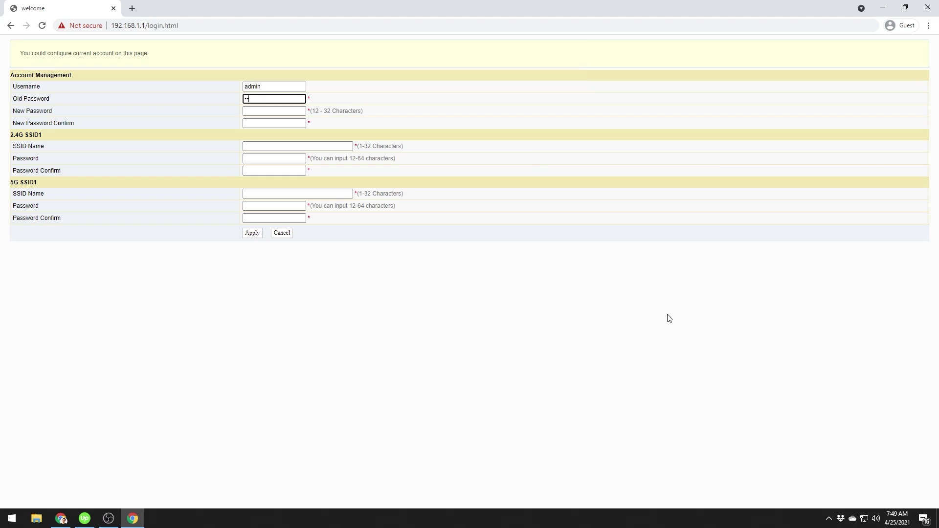
pyautogui.press('Tab')
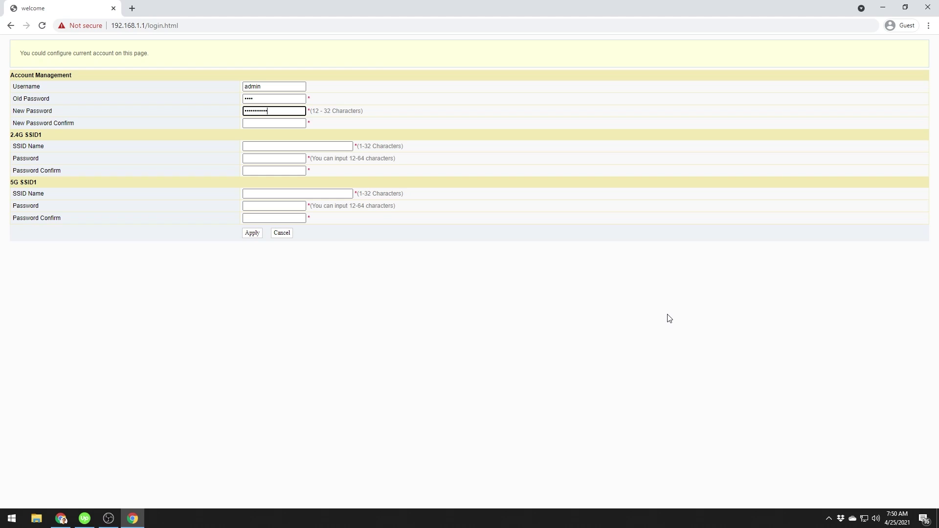
pyautogui.press('Tab')
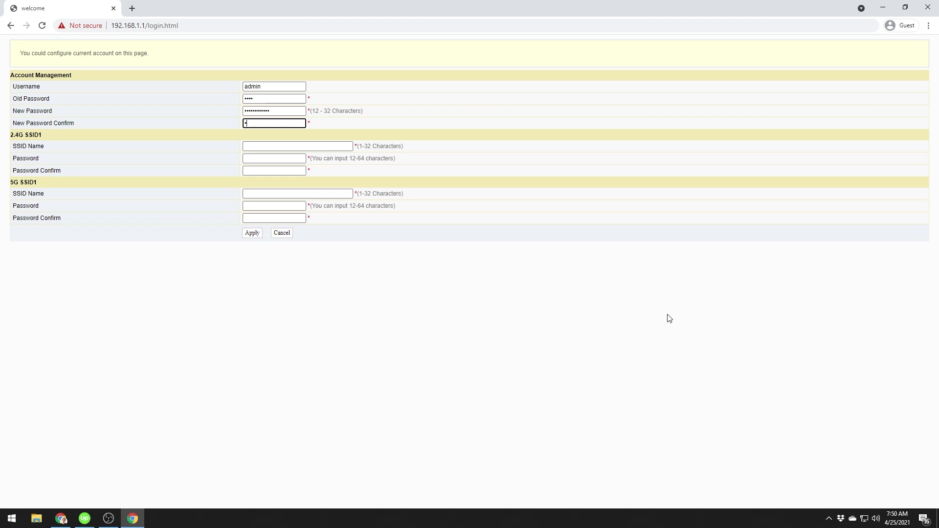
pyautogui.click(337, 146)
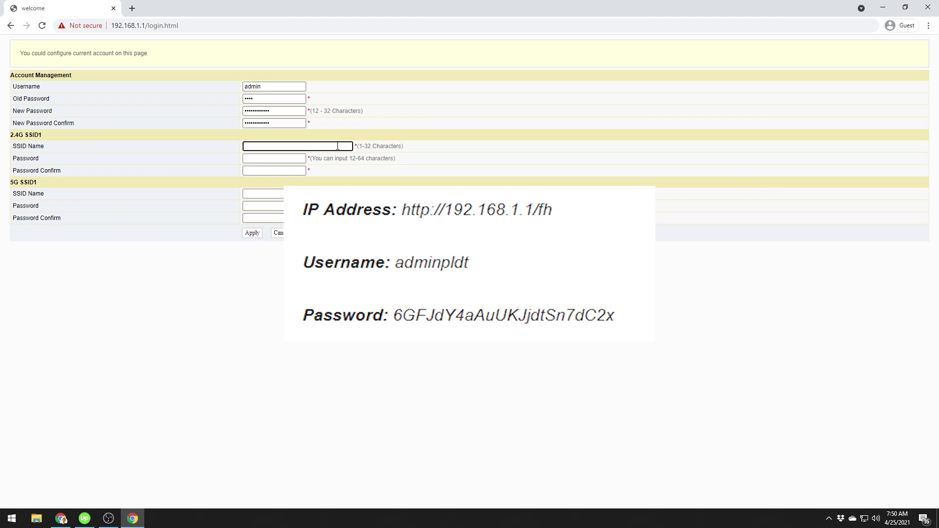
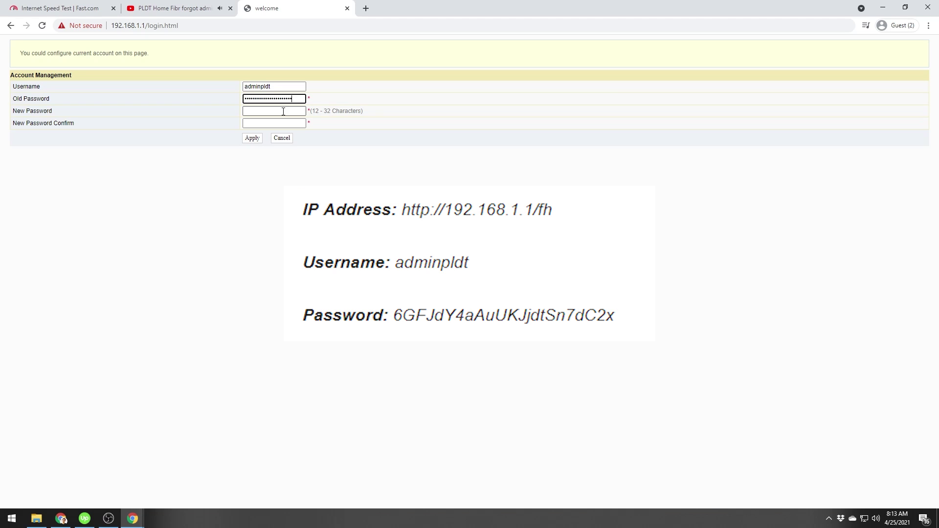
# - Move on to the adminpldt account's new password field
pyautogui.press('Tab')
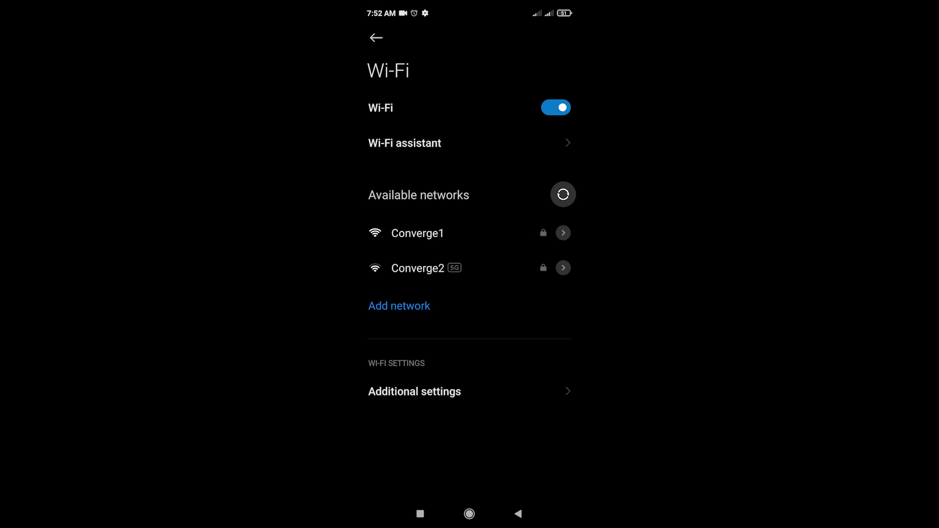
# - Select Converge1 on the phone and begin typing its new Wi-Fi password
pyautogui.click(417, 232)
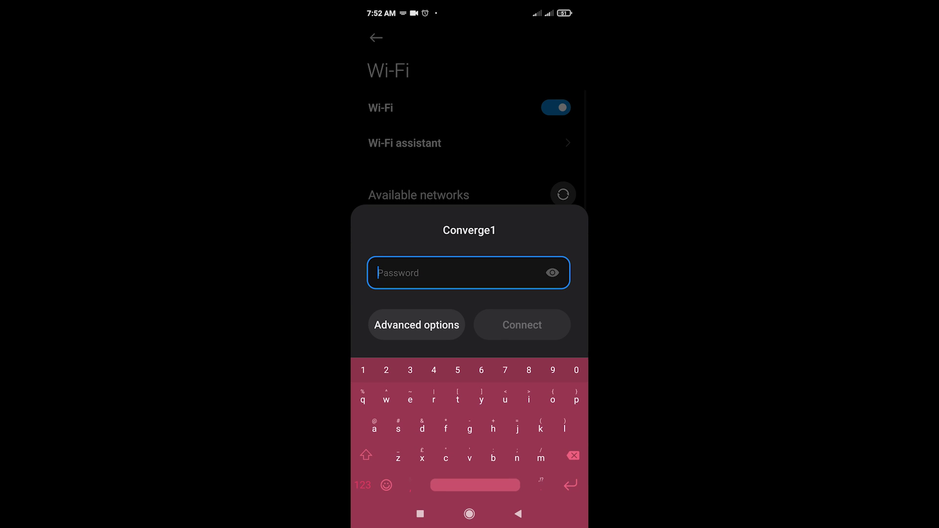
pyautogui.write('0')
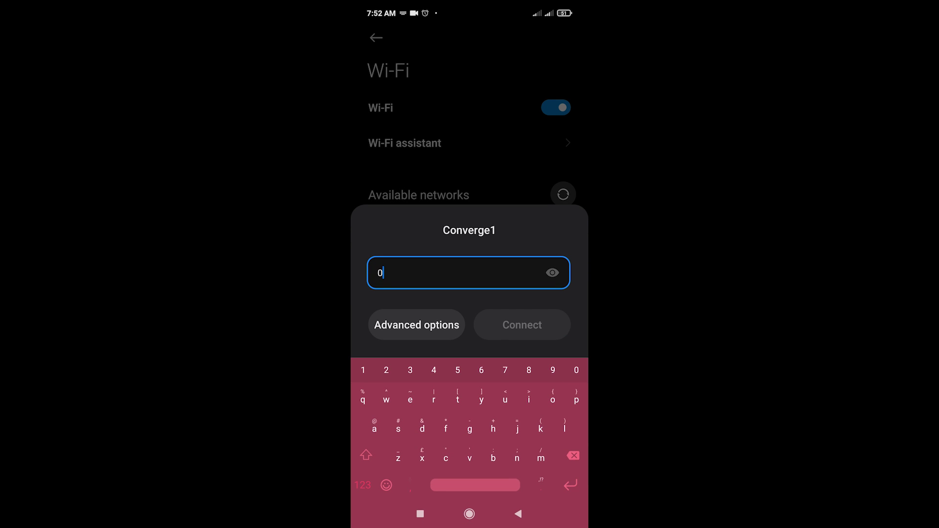